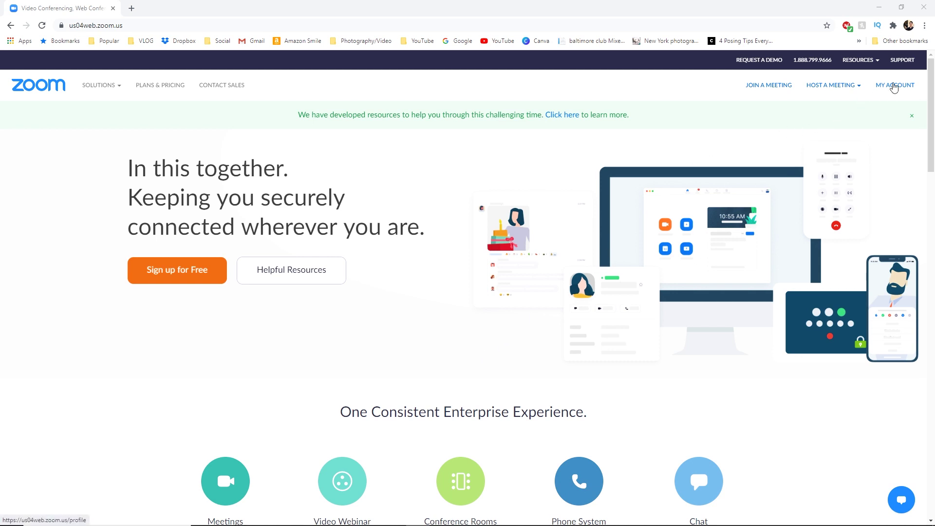
Step: Host a Zoom meeting from the website with video on and decline opening the desktop application
{"action": "mouse_move", "coordinate": [835, 87]}
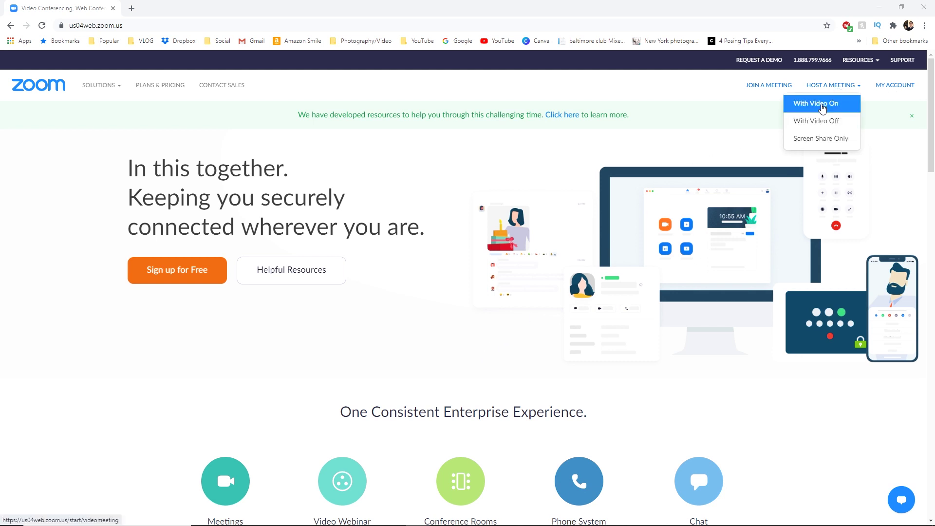
{"action": "left_click", "coordinate": [823, 108]}
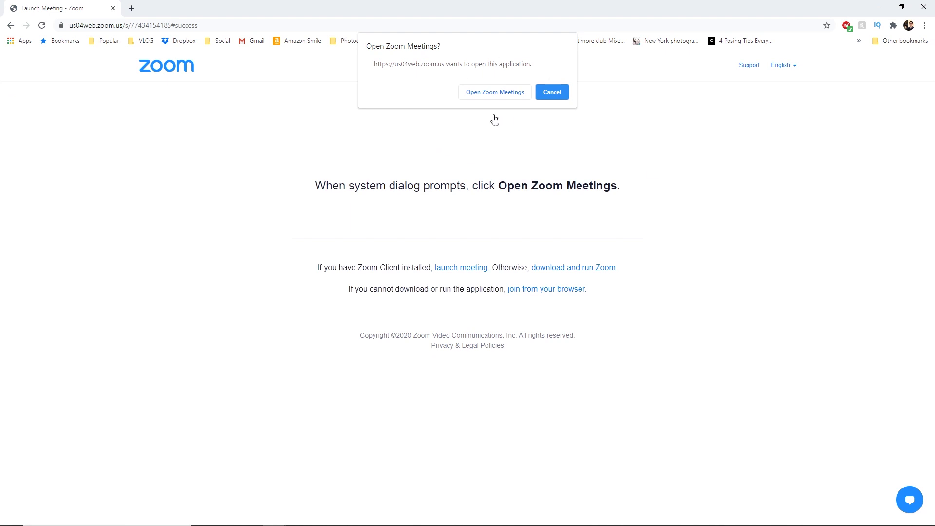
{"action": "left_click", "coordinate": [548, 100]}
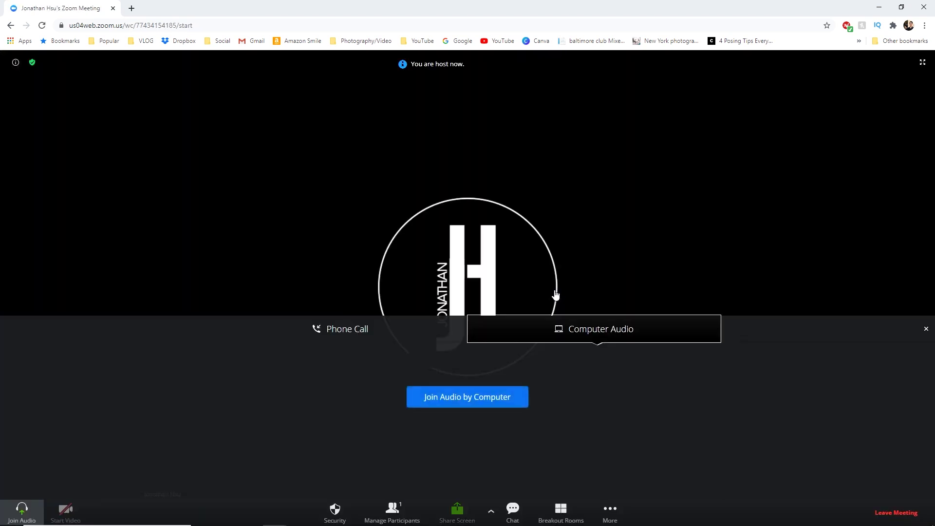
Step: Join the browser meeting with computer audio and start the camera video
{"action": "left_click", "coordinate": [484, 392]}
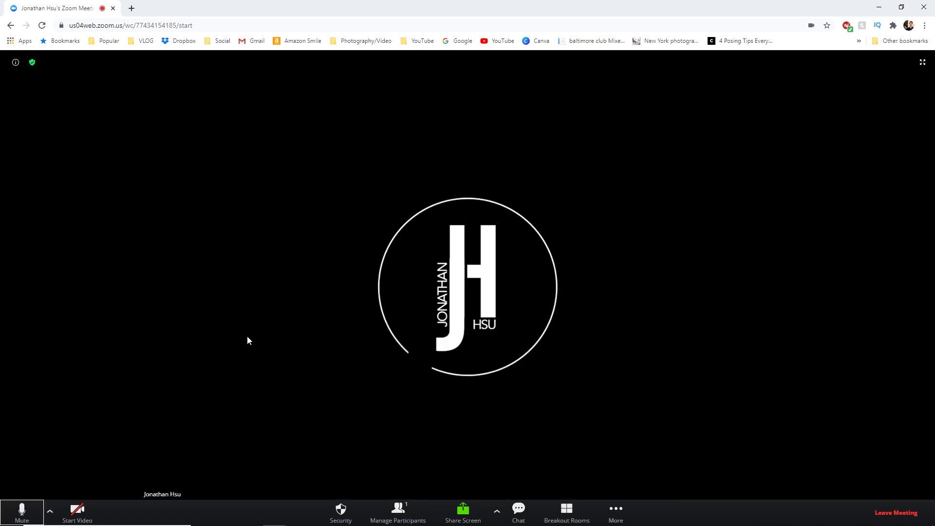
{"action": "left_click", "coordinate": [81, 513]}
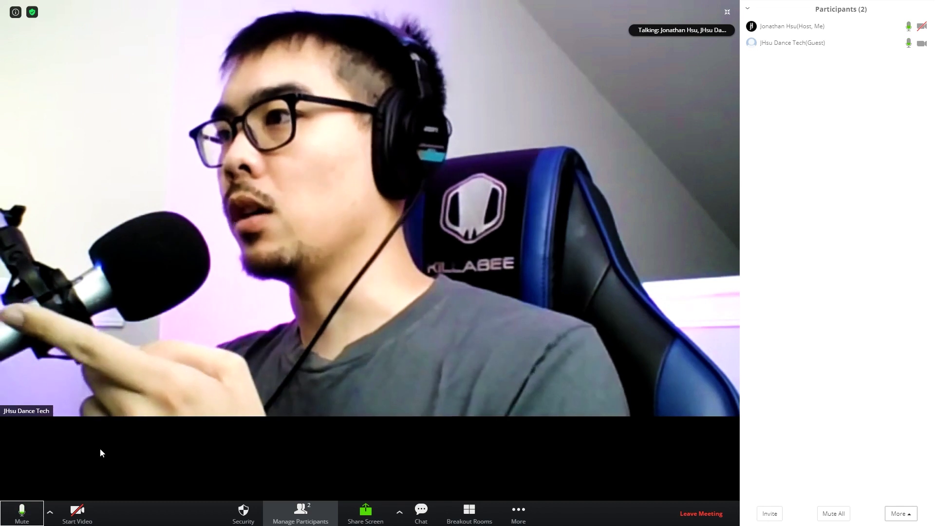
{"action": "left_click", "coordinate": [77, 510]}
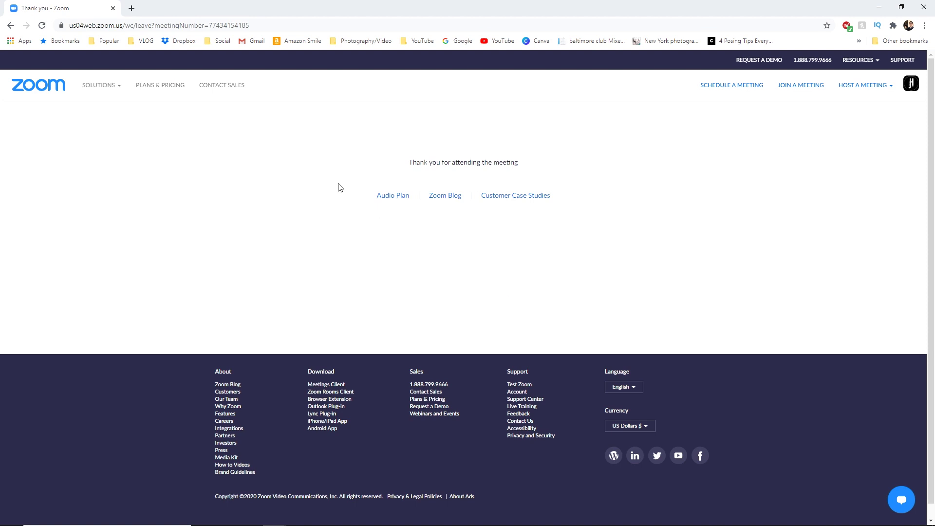
Step: Search for "google chrome zoom extension" in a new tab and open the Zoom app's Chrome Web Store page
{"action": "left_click", "coordinate": [131, 9]}
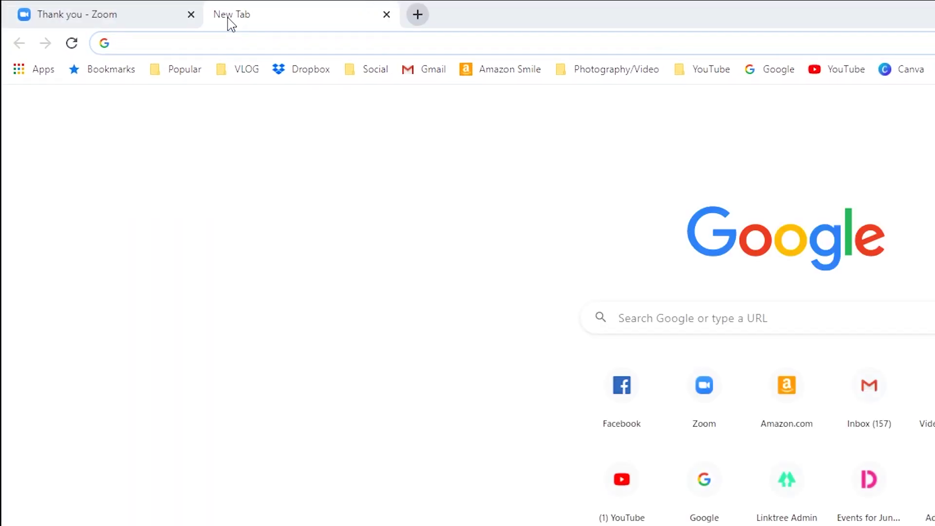
{"action": "type", "text": "google chro"}
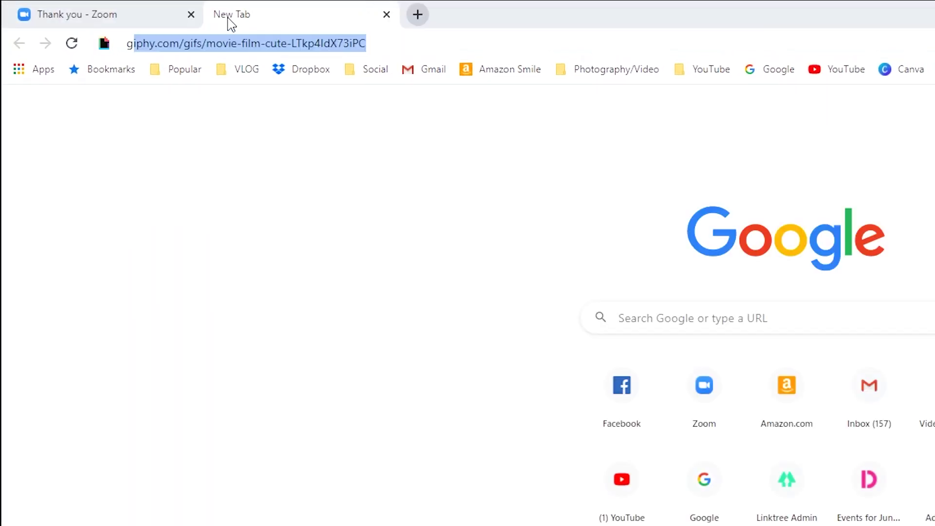
{"action": "type", "text": "m"}
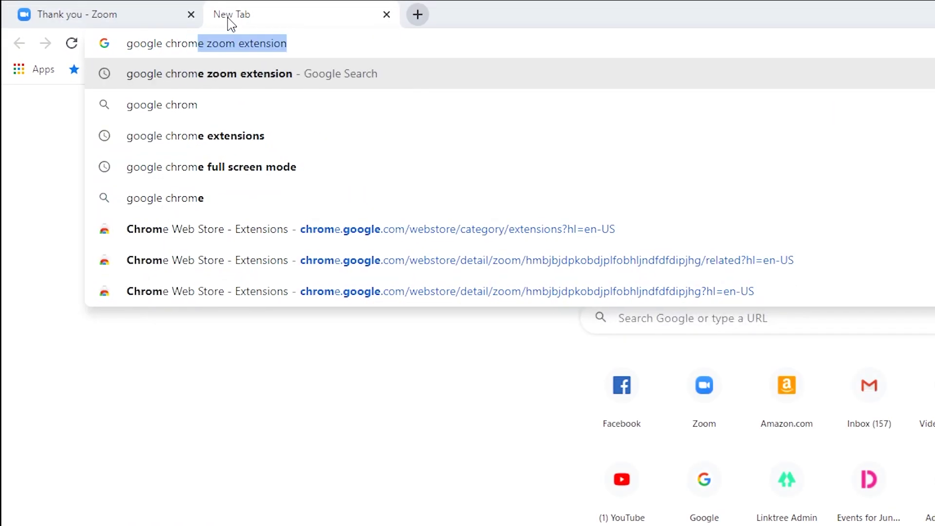
{"action": "key", "text": "Return"}
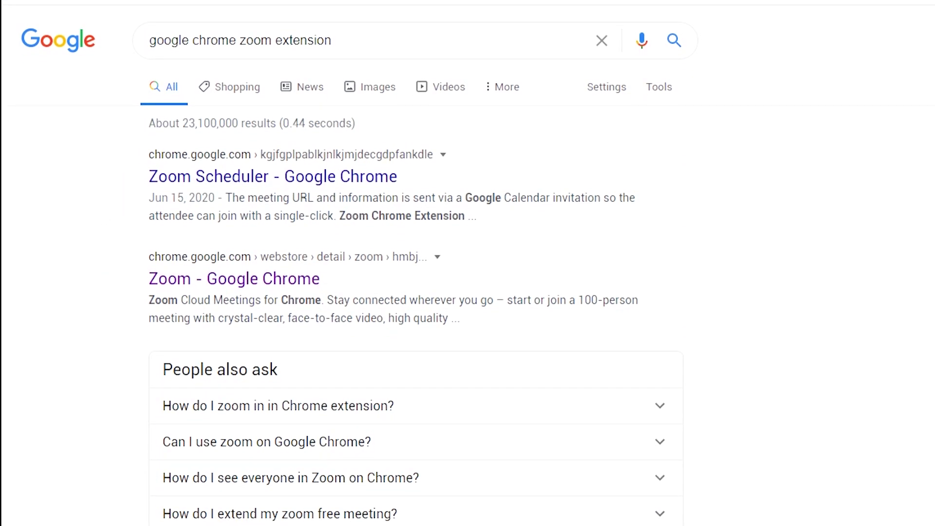
{"action": "left_click", "coordinate": [216, 285]}
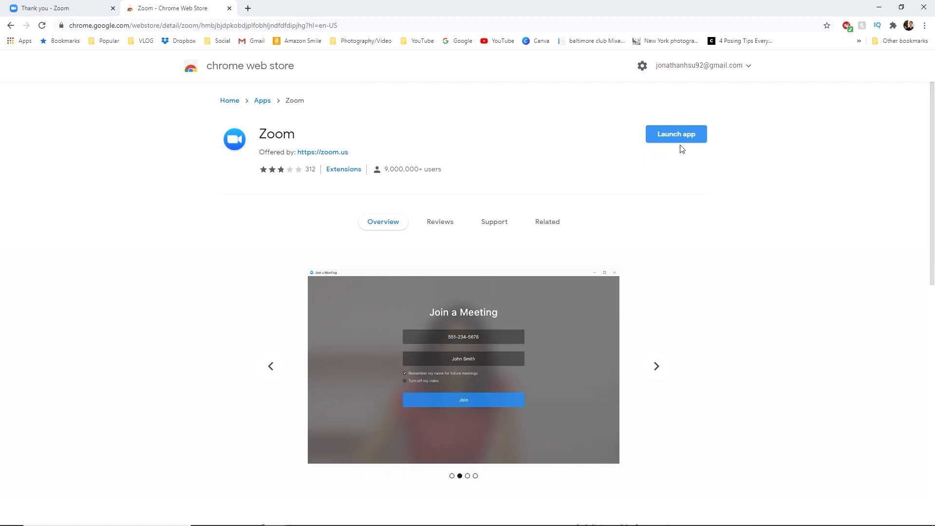
Step: Launch the Zoom Chrome app and sign in with Google by entering the account password
{"action": "left_click", "coordinate": [685, 134]}
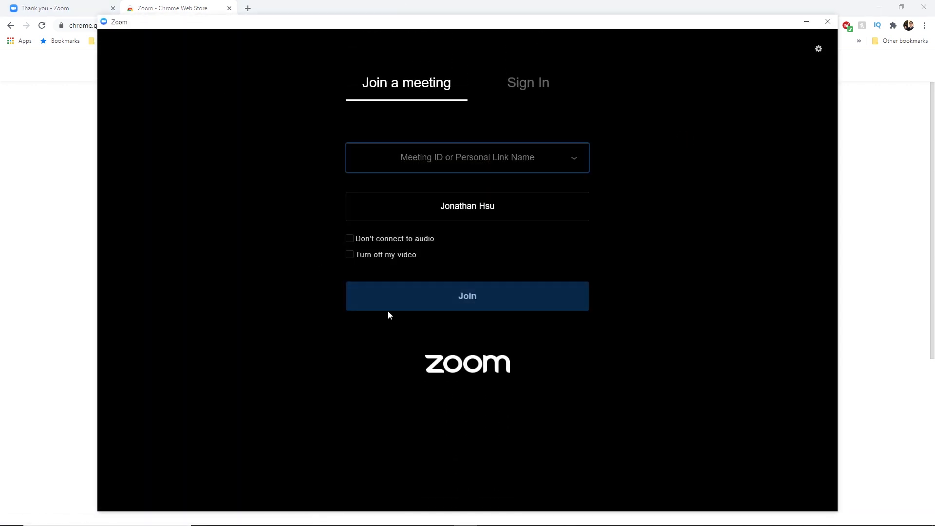
{"action": "left_click", "coordinate": [509, 87]}
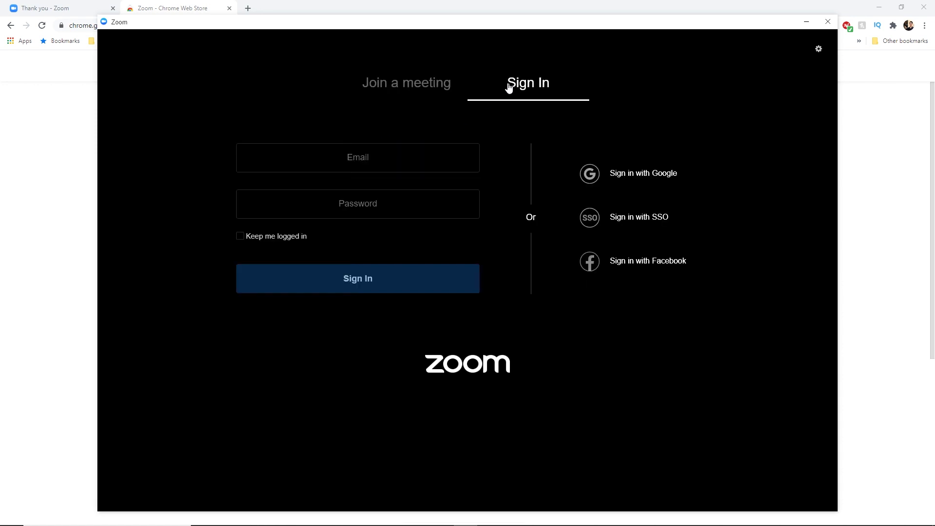
{"action": "left_click", "coordinate": [646, 182]}
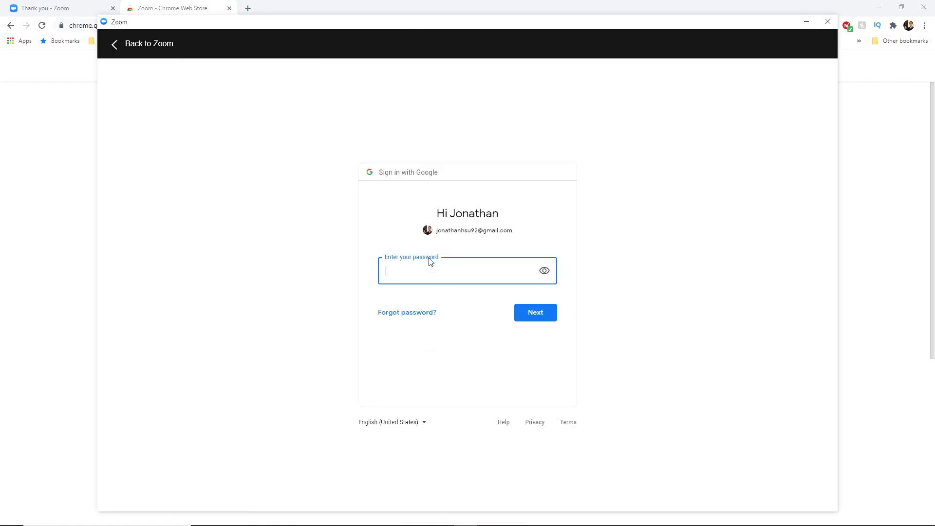
{"action": "key", "text": "Return"}
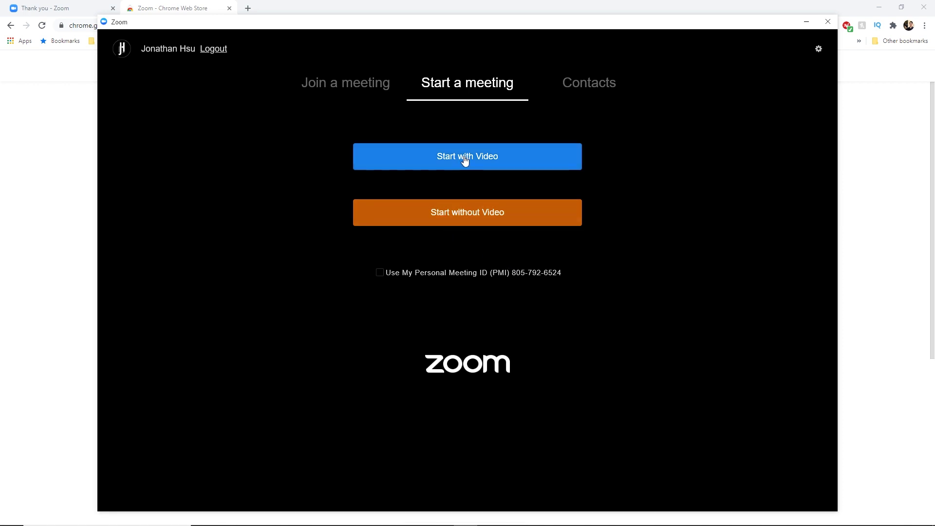
Step: Start a new meeting with video and show it full screen in gallery view
{"action": "left_click", "coordinate": [322, 87]}
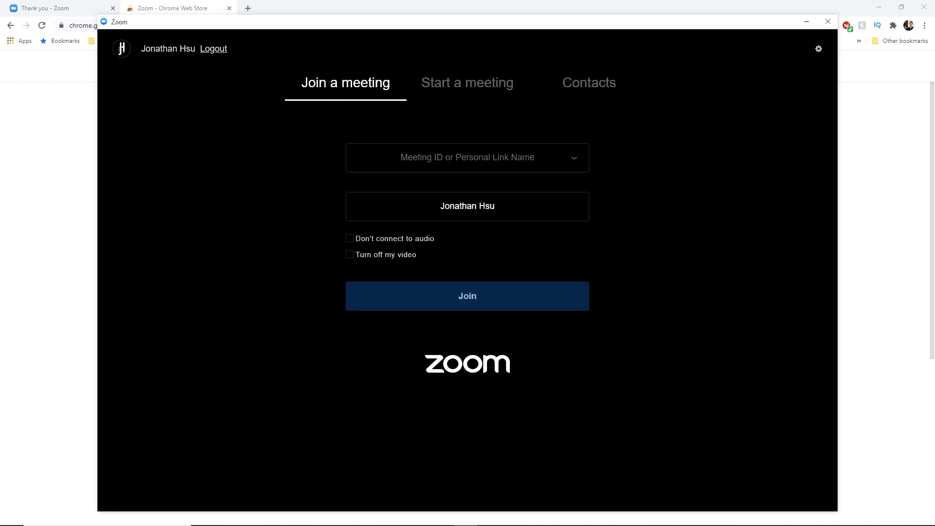
{"action": "left_click", "coordinate": [448, 94]}
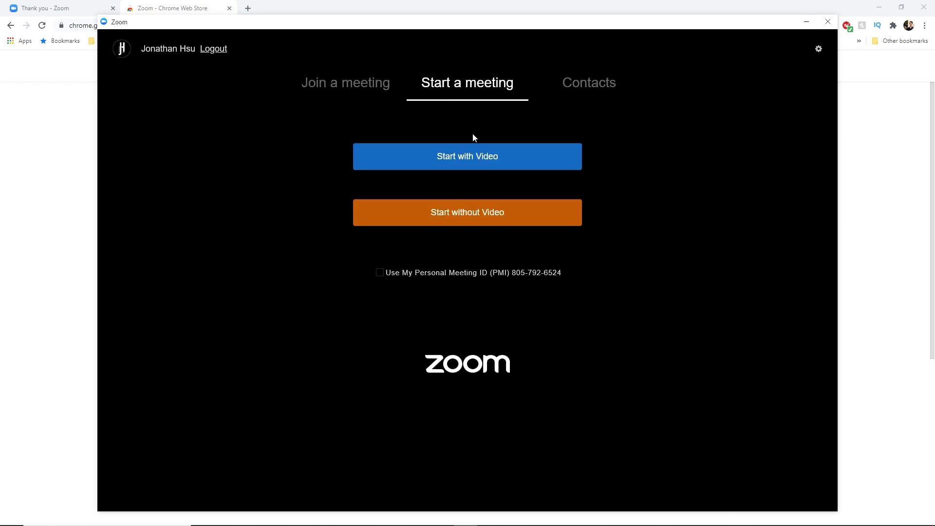
{"action": "left_click", "coordinate": [474, 156]}
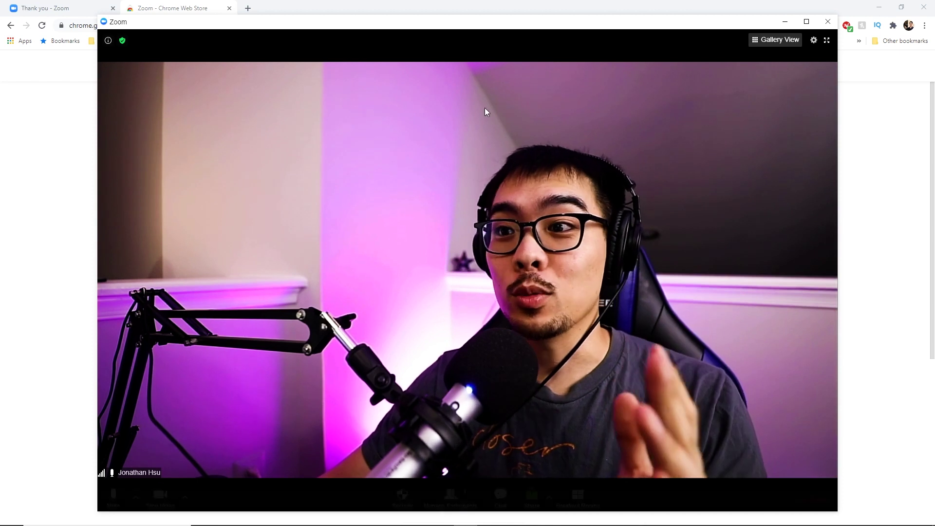
{"action": "left_click", "coordinate": [827, 40]}
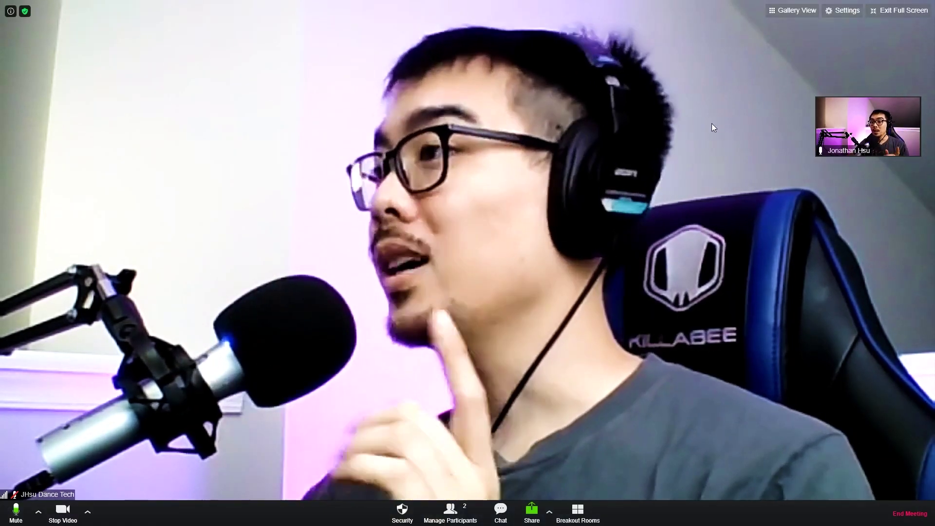
{"action": "left_click", "coordinate": [797, 11]}
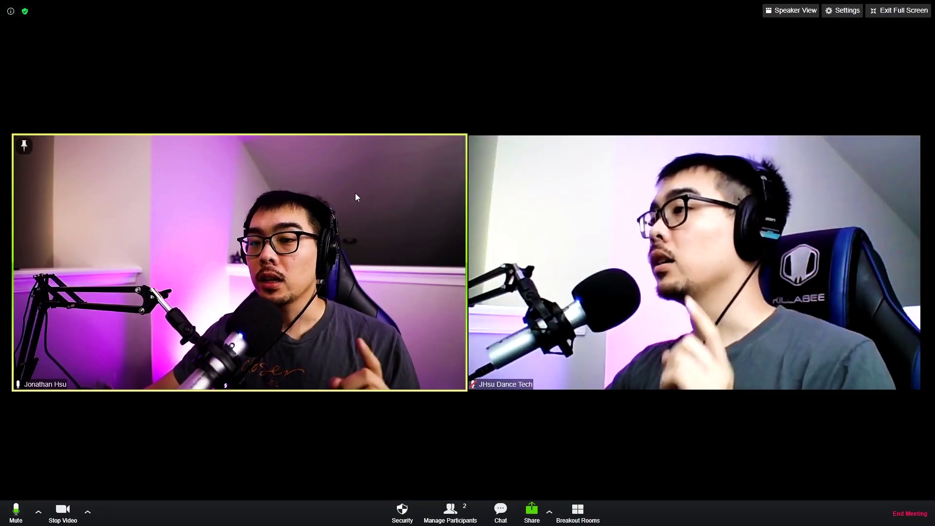
Step: Switch the mirror effect on and back off in the meeting's video settings
{"action": "left_click", "coordinate": [842, 10]}
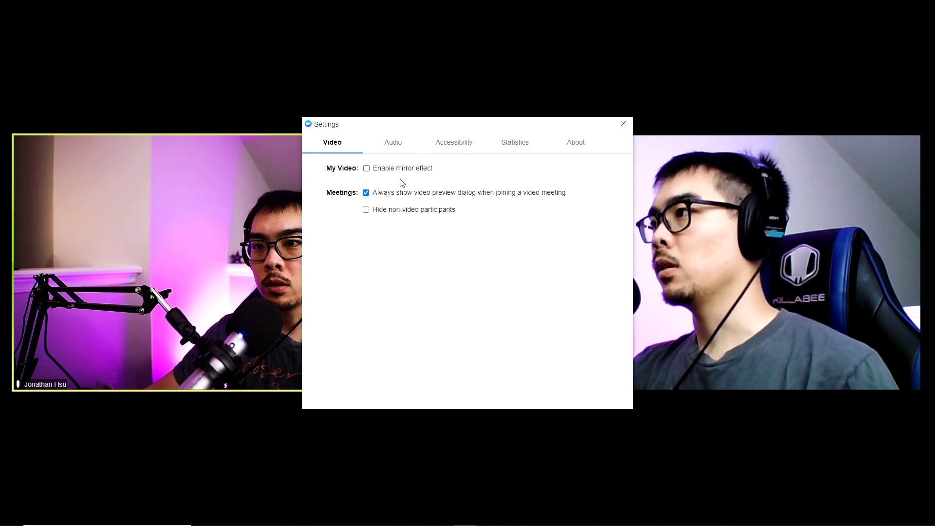
{"action": "left_click", "coordinate": [377, 170]}
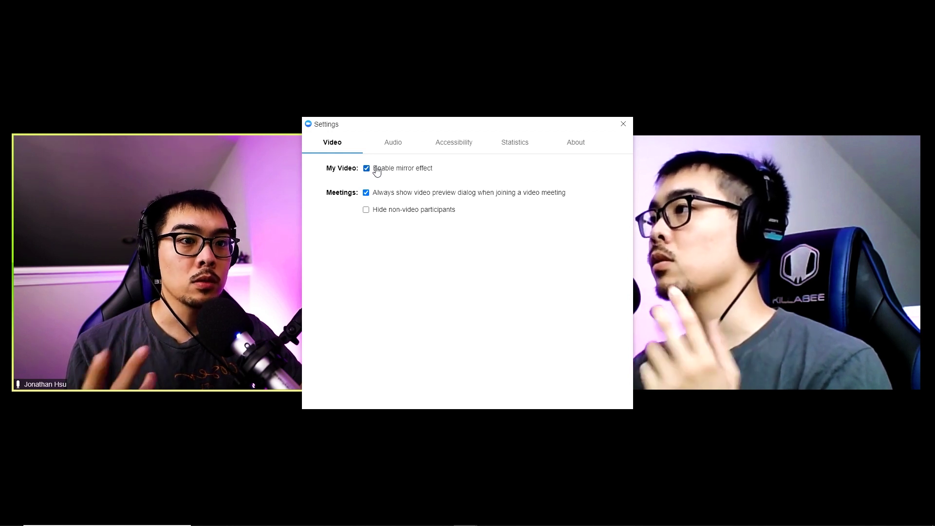
{"action": "left_click", "coordinate": [376, 169]}
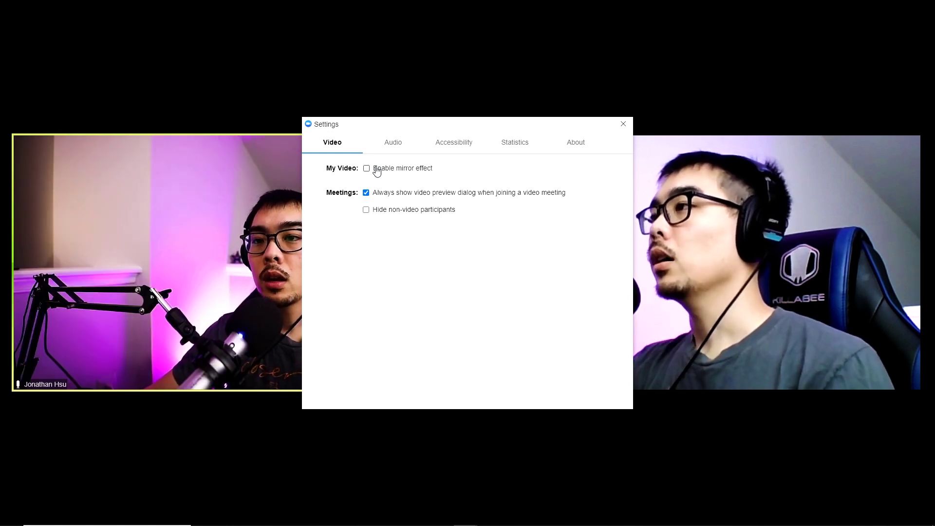
Step: Switch automatic microphone volume adjustment on and back off in the audio settings, and close the settings
{"action": "left_click", "coordinate": [395, 144]}
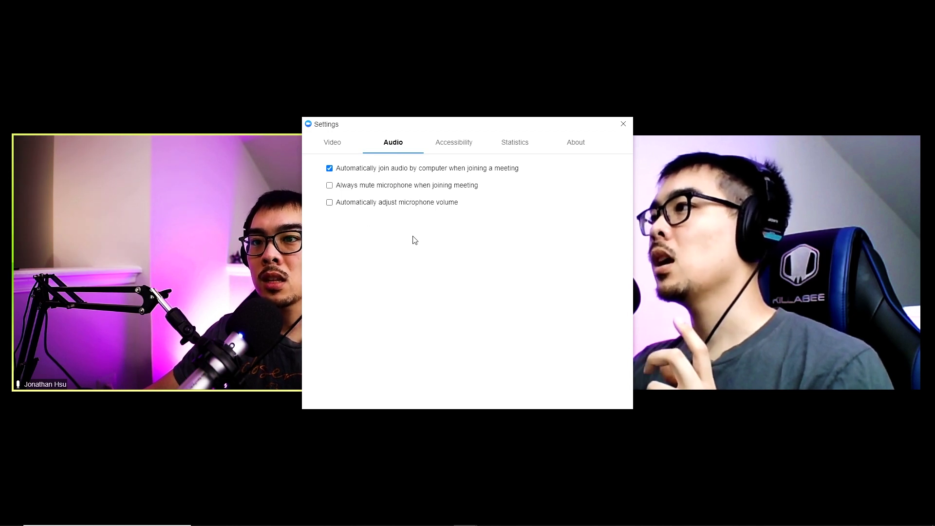
{"action": "left_click", "coordinate": [370, 204]}
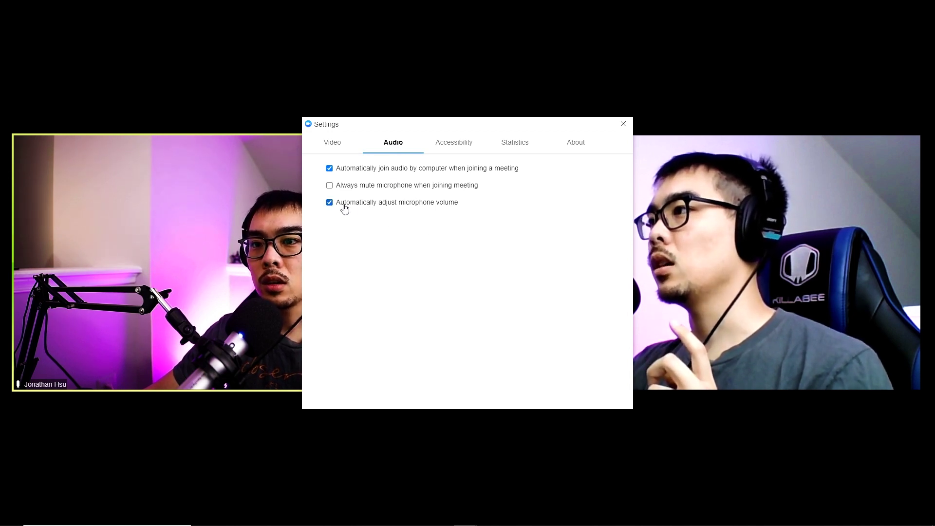
{"action": "left_click", "coordinate": [346, 207]}
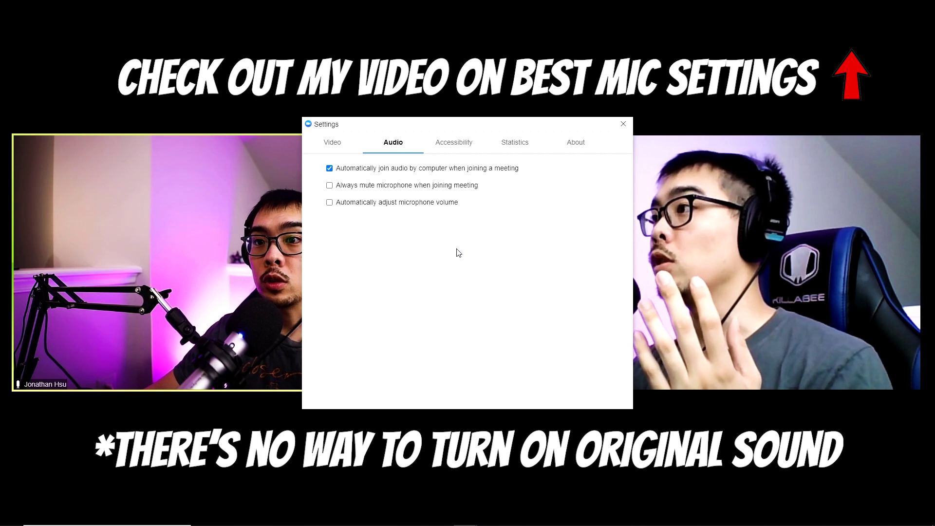
{"action": "left_click", "coordinate": [624, 125]}
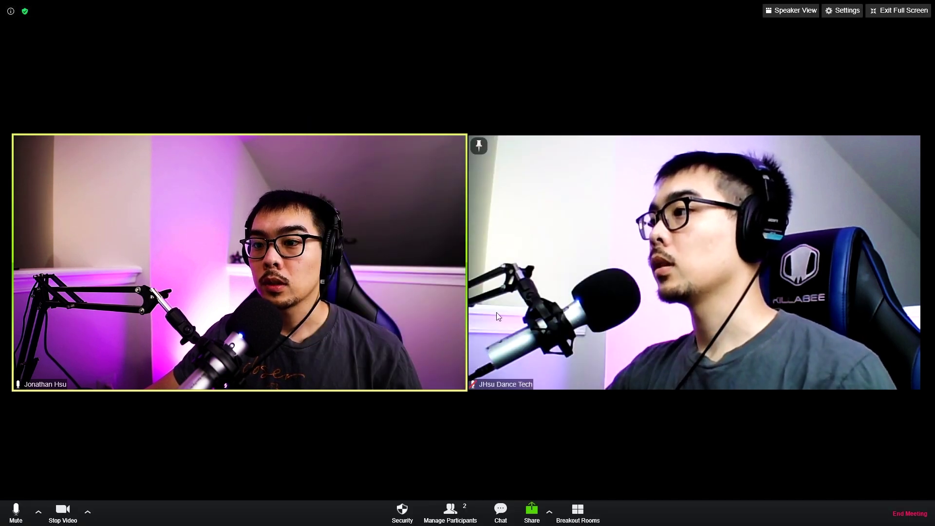
Step: Choose desktop sharing for the meeting and select Screen 1 as the screen to share
{"action": "left_click", "coordinate": [534, 514]}
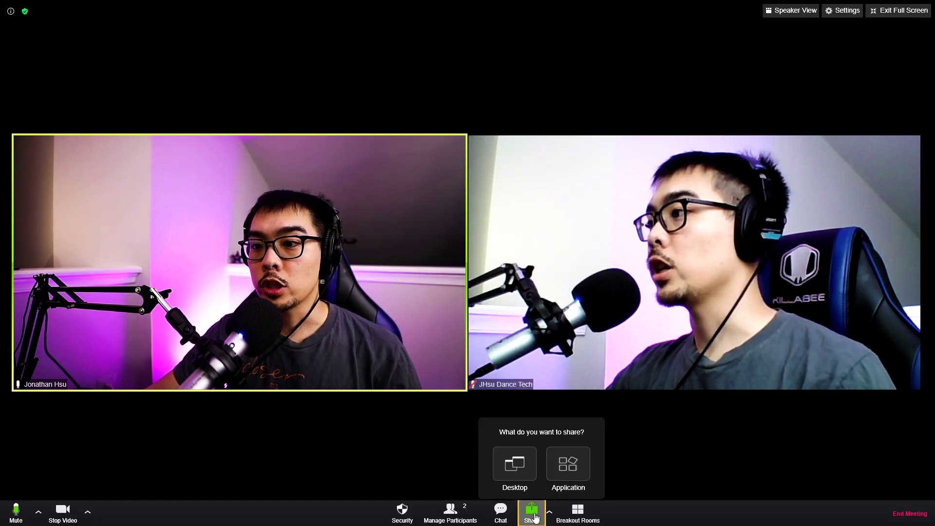
{"action": "left_click", "coordinate": [526, 472]}
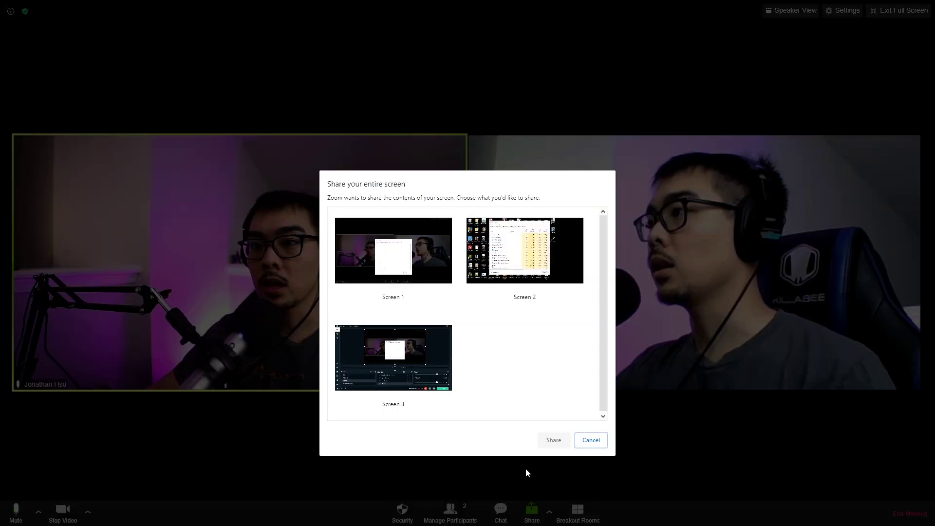
{"action": "left_click", "coordinate": [431, 259]}
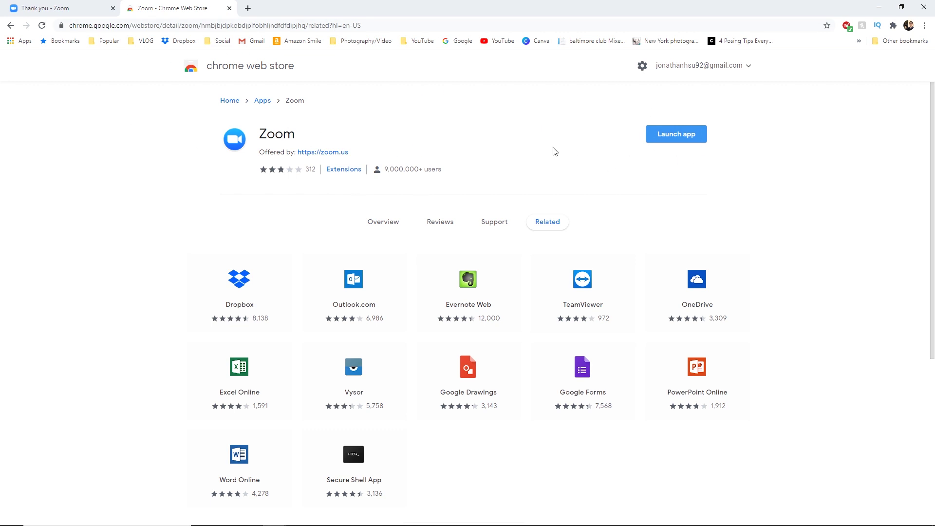
Step: Launch Zoom from Chrome's installed apps page and close its window
{"action": "left_click", "coordinate": [15, 47]}
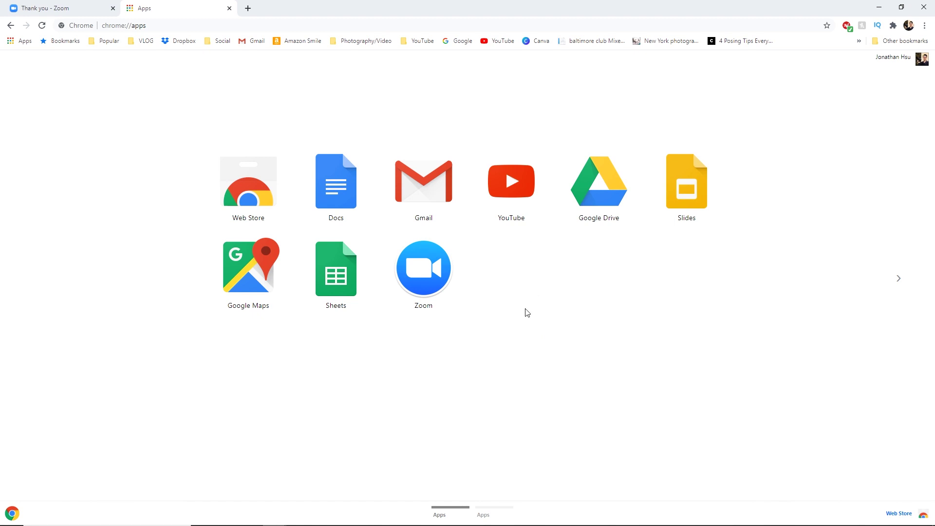
{"action": "left_click", "coordinate": [428, 284]}
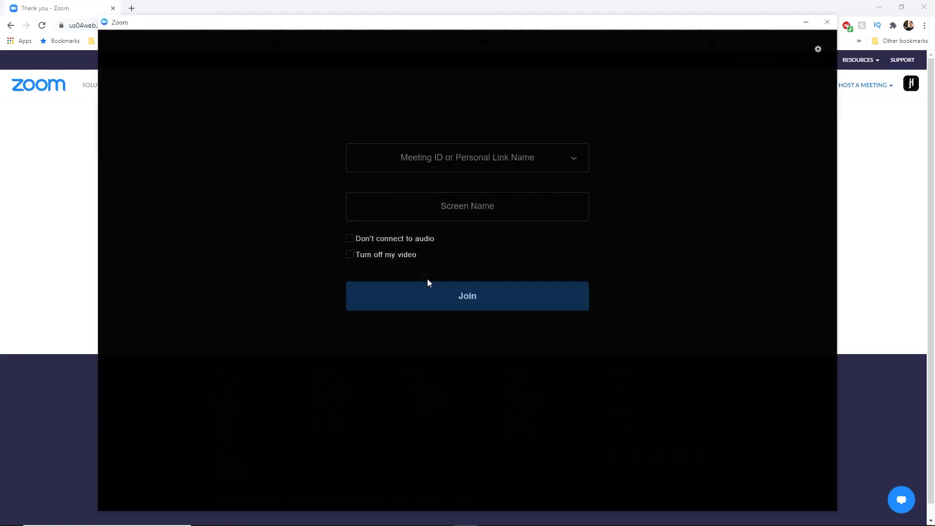
{"action": "left_click", "coordinate": [839, 26]}
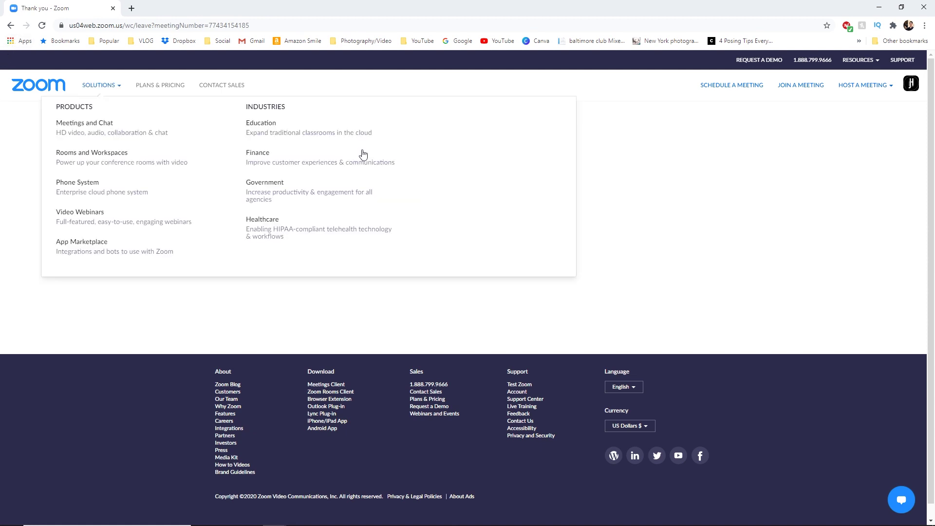
Step: Hide the apps shortcut on Chrome's bookmarks bar and show it again
{"action": "right_click", "coordinate": [818, 45]}
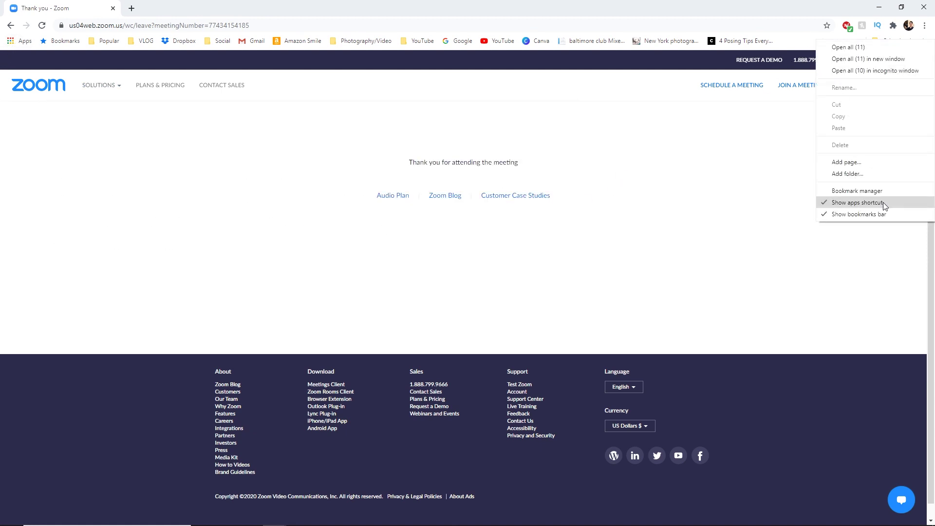
{"action": "left_click", "coordinate": [857, 203]}
{"action": "right_click", "coordinate": [825, 38]}
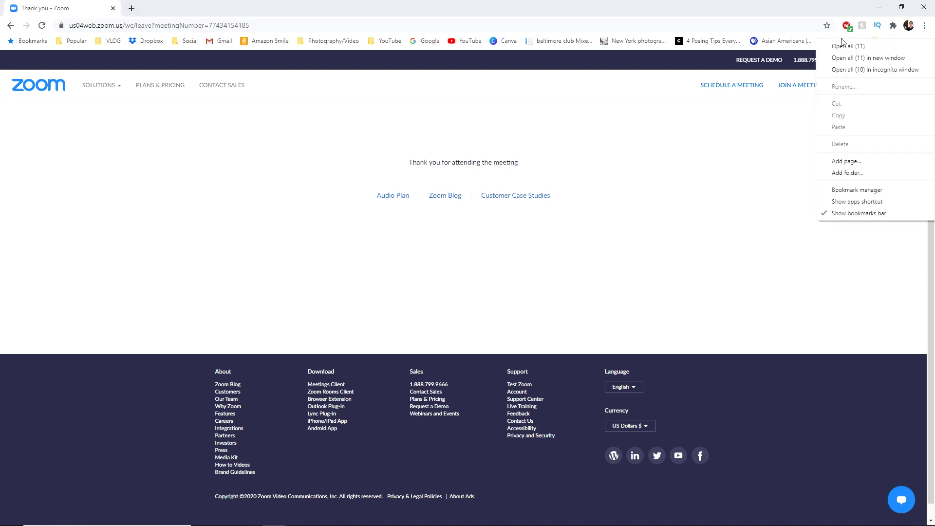
{"action": "left_click", "coordinate": [853, 202]}
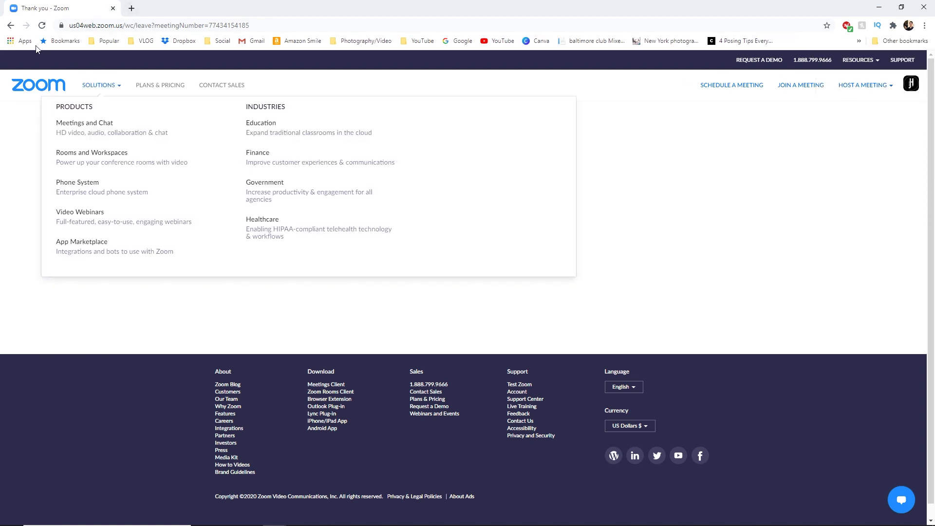
Step: Open Chrome's installed apps page and move Google Hangouts from the second page to the first, beside Zoom
{"action": "left_click", "coordinate": [19, 40]}
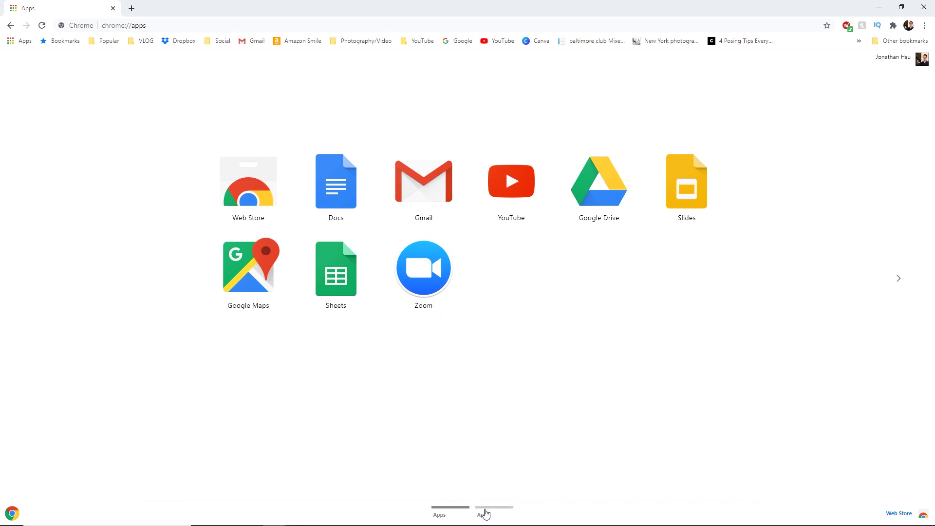
{"action": "left_click", "coordinate": [899, 279]}
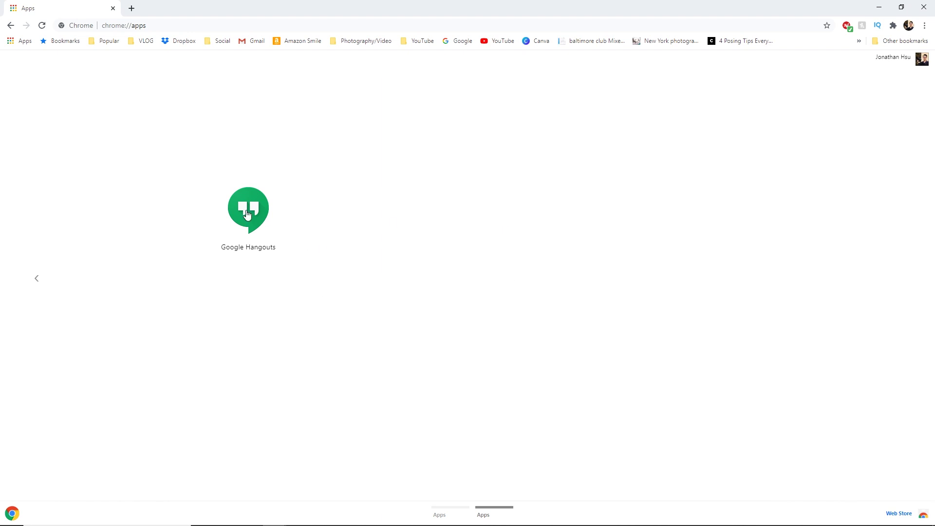
{"action": "left_click_drag", "start_coordinate": [247, 214], "coordinate": [518, 273]}
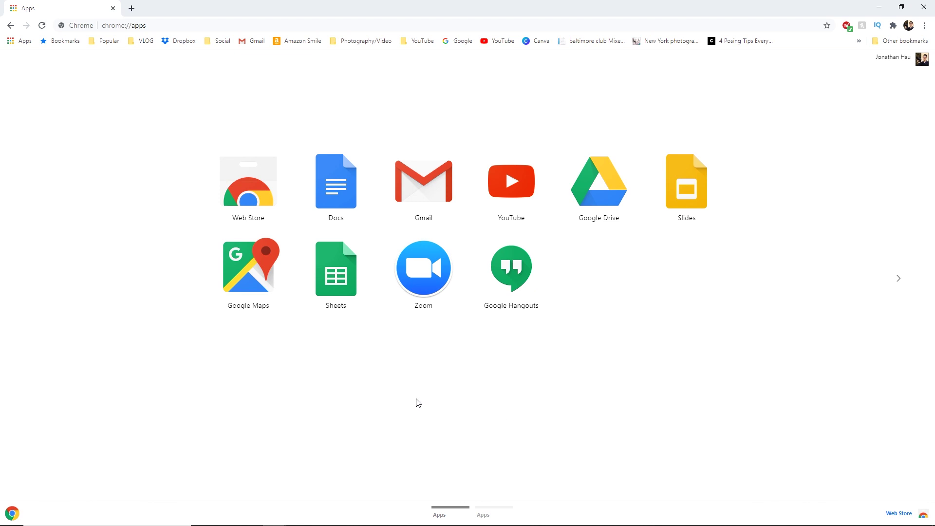
Step: Create a desktop shortcut for the Zoom Chrome app
{"action": "right_click", "coordinate": [425, 270]}
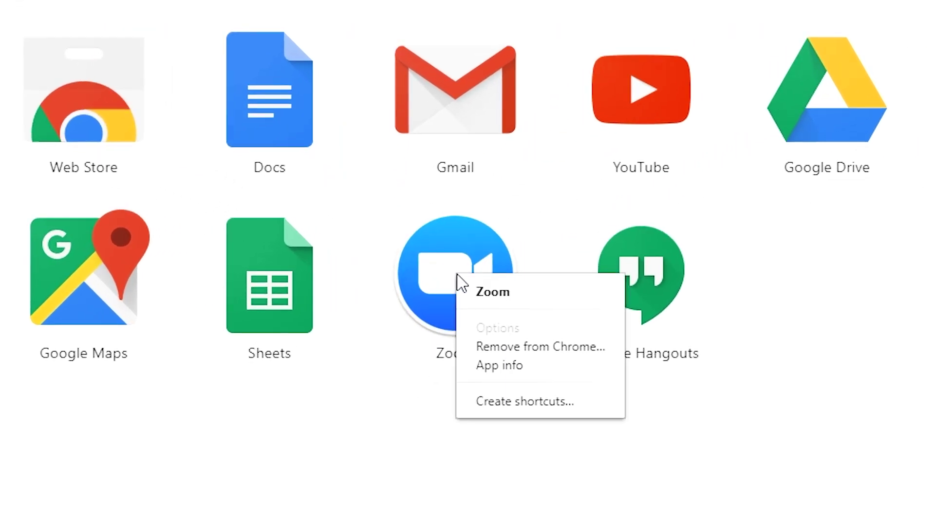
{"action": "left_click", "coordinate": [536, 406]}
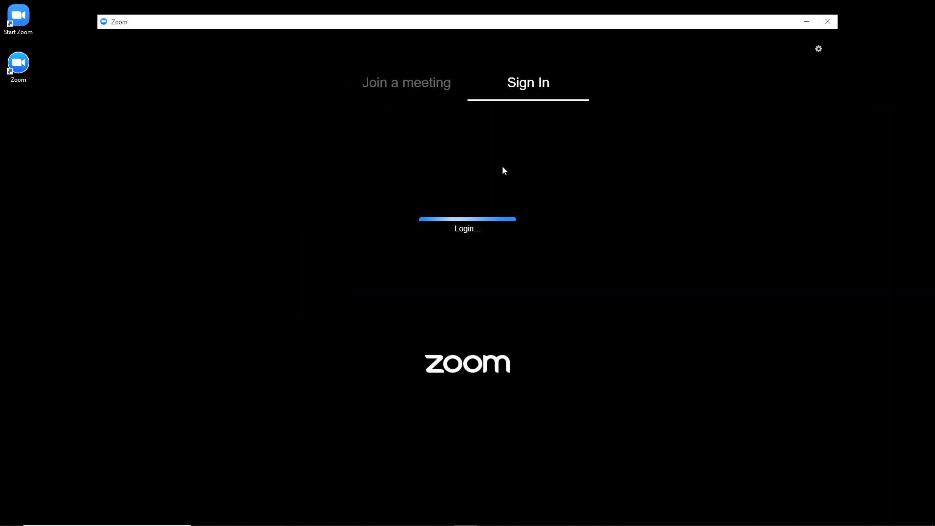
Step: Open the sign-in form of the Zoom Cloud Meetings desktop client and close its window
{"action": "left_click", "coordinate": [515, 256]}
{"action": "left_click", "coordinate": [569, 294]}
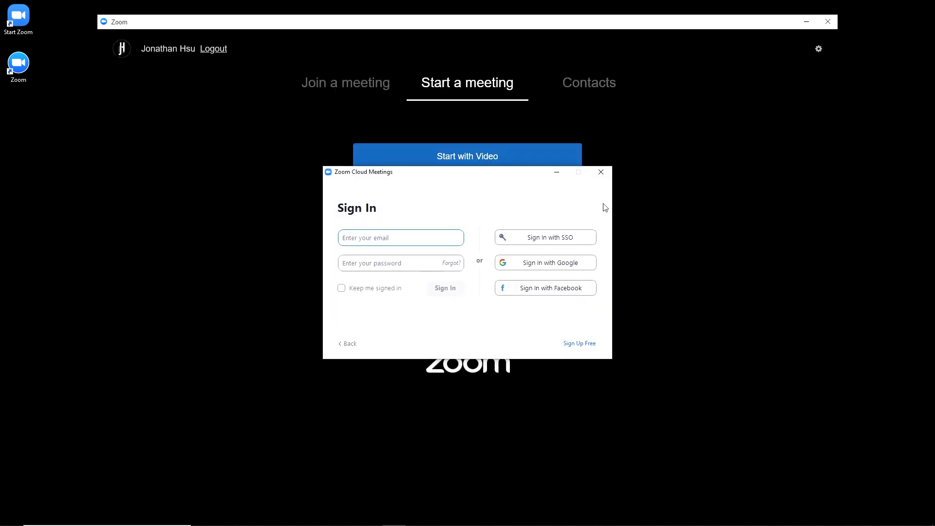
{"action": "left_click", "coordinate": [602, 173]}
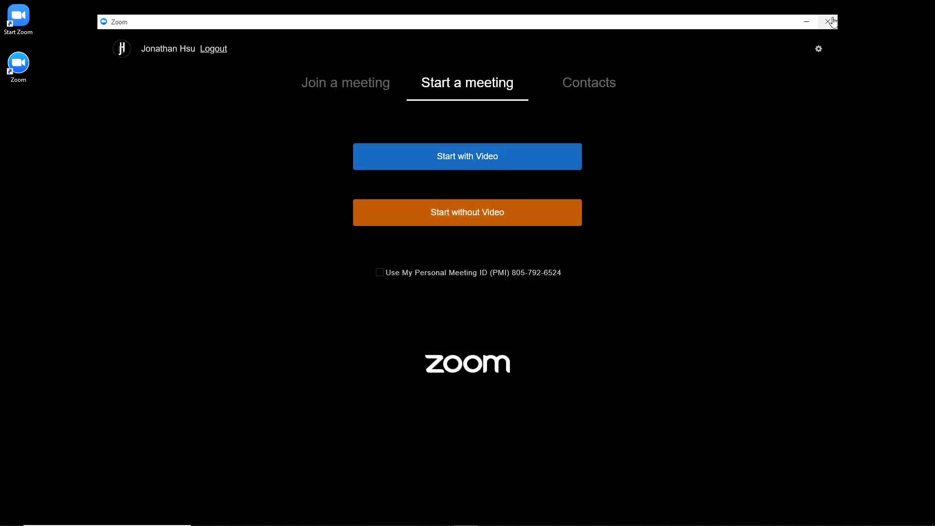